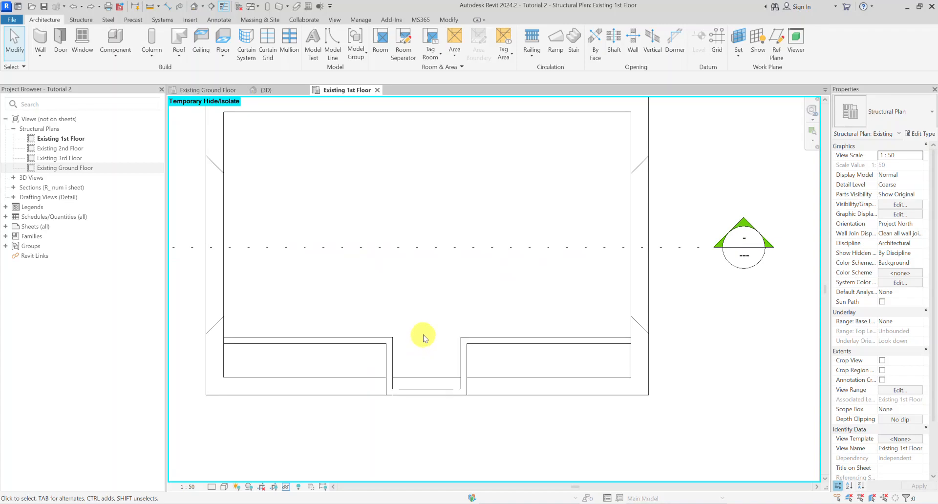
Step: In the 3D view, attach the tops of the two long walls on either side of the dormer projection to the main roof
{"action": "left_click", "coordinate": [266, 90]}
{"action": "middle_click_drag", "start_coordinate": [303, 161], "coordinate": [450, 213], "text": "shift"}
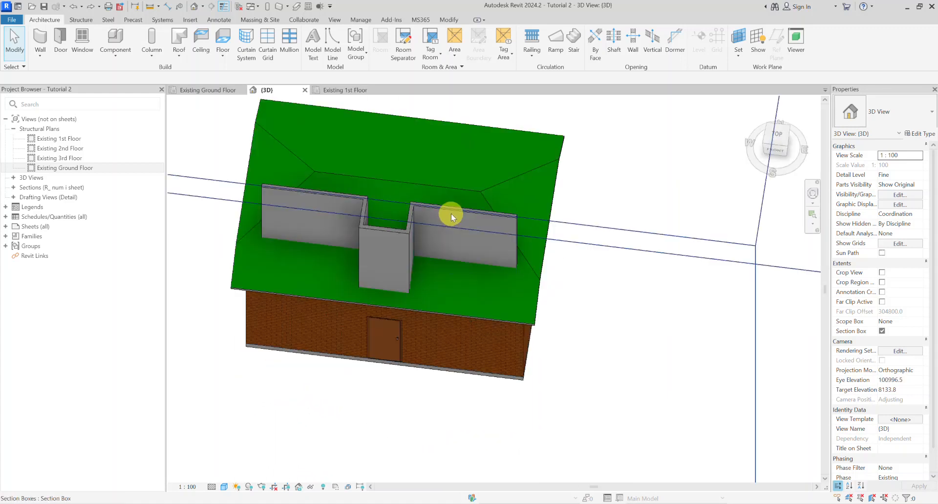
{"action": "scroll", "coordinate": [454, 203], "scroll_direction": "up", "scroll_amount": 2}
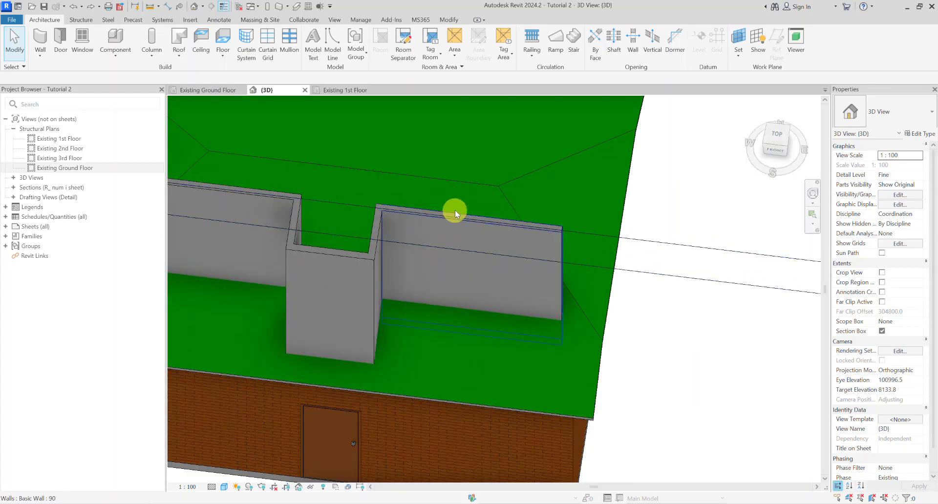
{"action": "left_click", "coordinate": [455, 210]}
{"action": "key", "text": "Escape"}
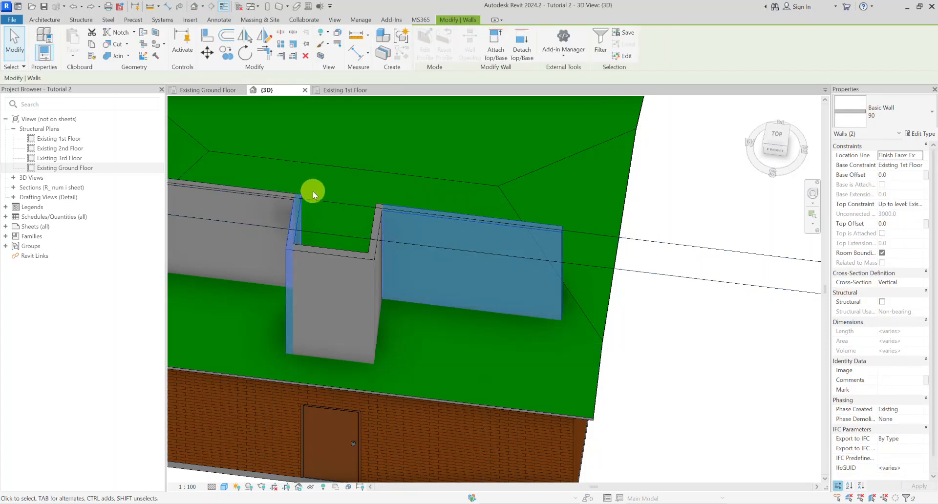
{"action": "left_click", "coordinate": [274, 187]}
{"action": "left_click", "coordinate": [402, 202], "text": "ctrl"}
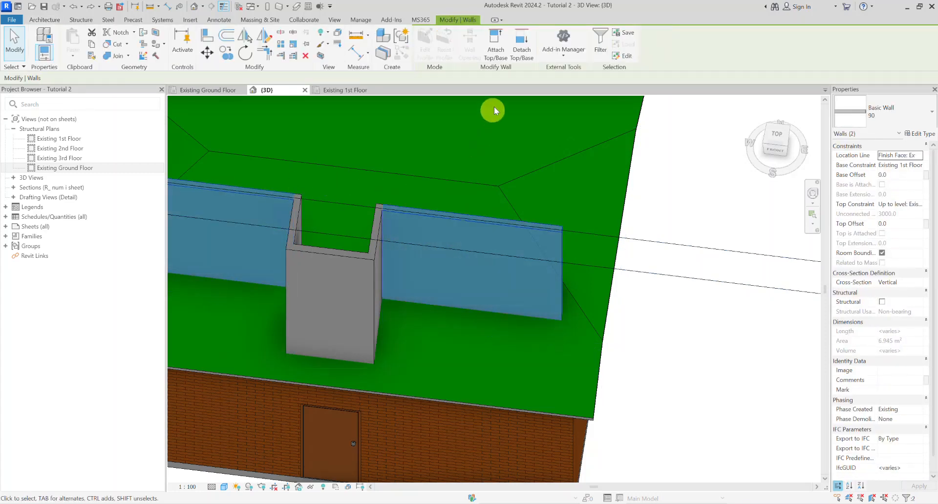
{"action": "left_click", "coordinate": [521, 53]}
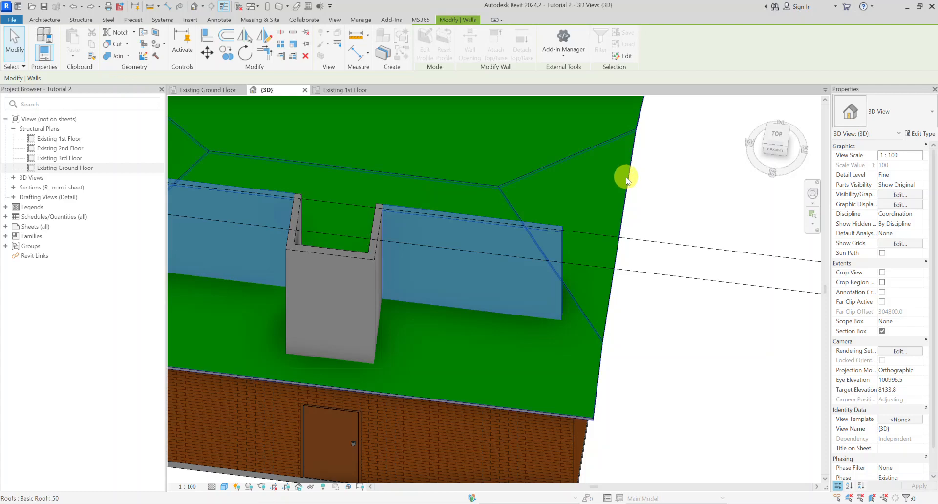
{"action": "left_click", "coordinate": [620, 177]}
{"action": "key", "text": "Escape"}
Step: In a top view, start a roof by footprint and sketch a rectangular boundary about 1420 by 840 mm around the three dormer walls
{"action": "middle_click_drag", "start_coordinate": [433, 270], "coordinate": [548, 252], "text": "shift"}
{"action": "mouse_move", "coordinate": [383, 269]}
{"action": "middle_mouse_down", "text": "shift"}
{"action": "mouse_move", "coordinate": [551, 247]}
{"action": "mouse_move", "coordinate": [540, 216]}
{"action": "mouse_move", "coordinate": [382, 225]}
{"action": "mouse_move", "coordinate": [362, 264]}
{"action": "mouse_move", "coordinate": [442, 236]}
{"action": "mouse_move", "coordinate": [327, 208]}
{"action": "mouse_move", "coordinate": [386, 275]}
{"action": "middle_mouse_up", "text": "shift"}
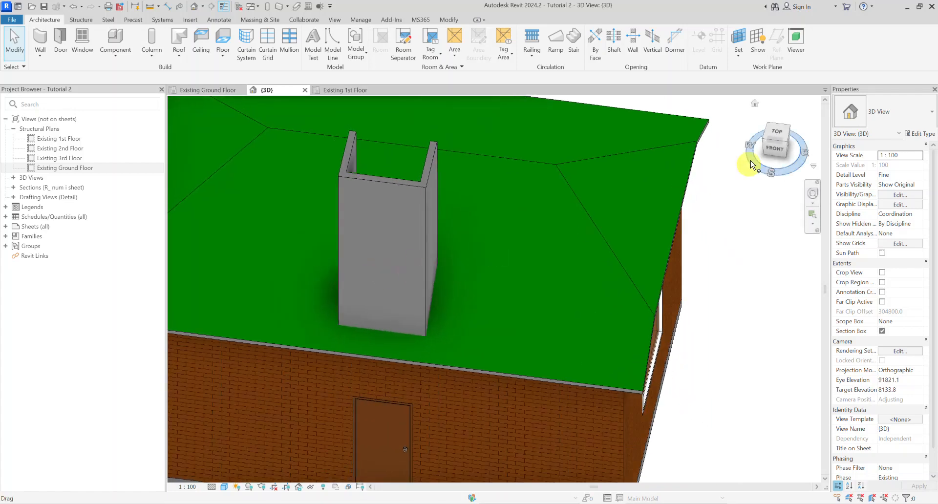
{"action": "left_click", "coordinate": [777, 137]}
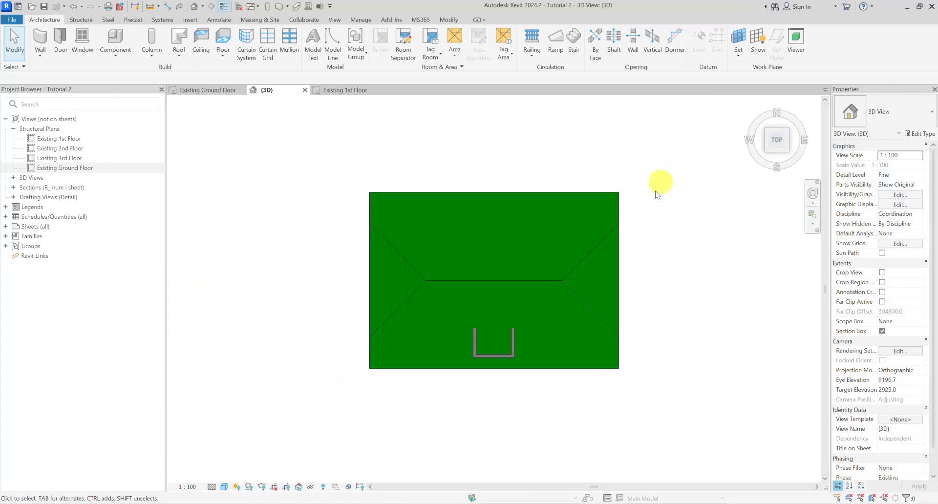
{"action": "scroll", "coordinate": [508, 325], "scroll_direction": "up", "scroll_amount": 8}
{"action": "middle_click_drag", "start_coordinate": [506, 325], "coordinate": [480, 257]}
{"action": "scroll", "coordinate": [494, 294], "scroll_direction": "down", "scroll_amount": 2}
{"action": "scroll", "coordinate": [480, 284], "scroll_direction": "down", "scroll_amount": 1}
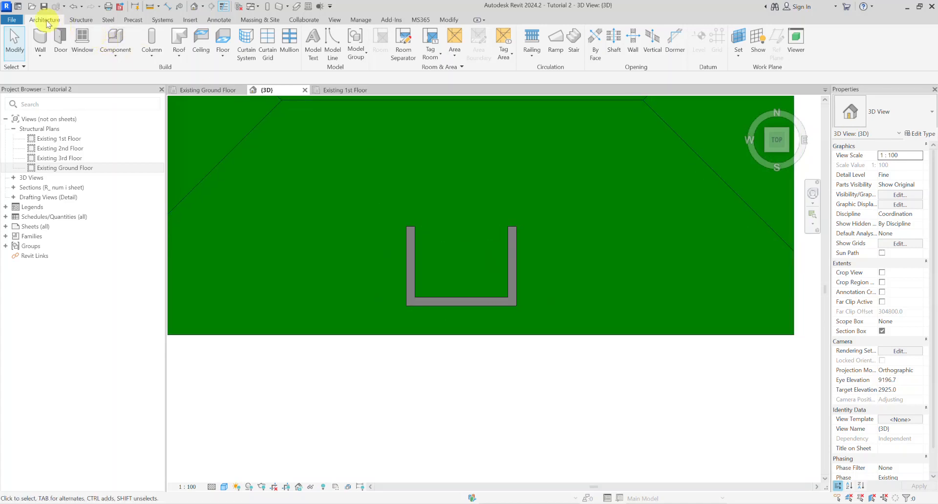
{"action": "left_click", "coordinate": [178, 40]}
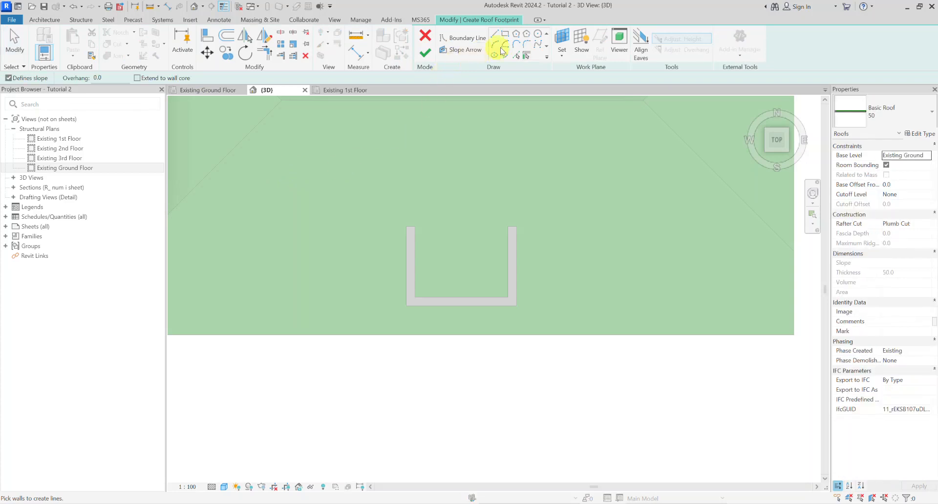
{"action": "scroll", "coordinate": [397, 247], "scroll_direction": "up", "scroll_amount": 2}
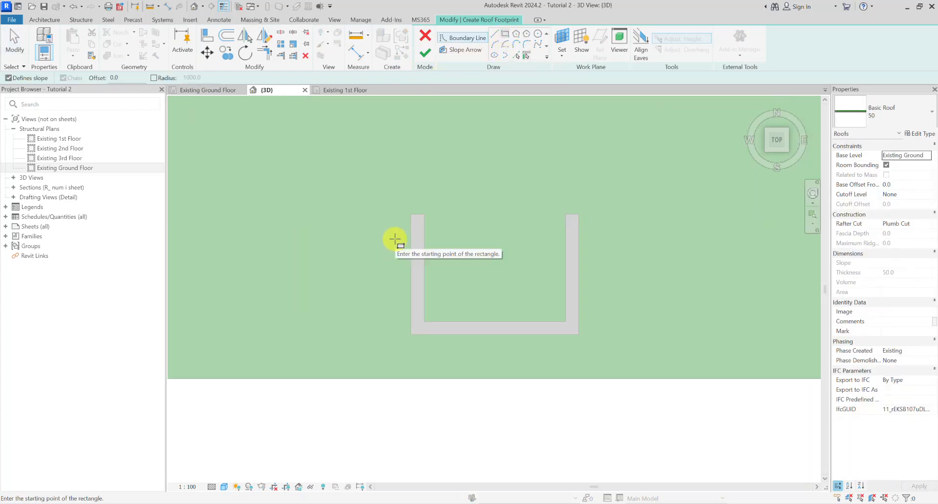
{"action": "left_click", "coordinate": [389, 236]}
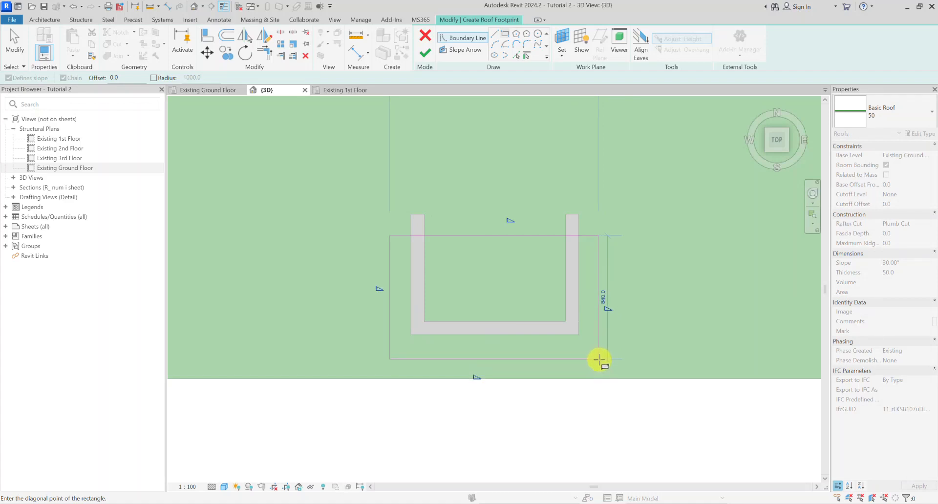
{"action": "left_click", "coordinate": [600, 356]}
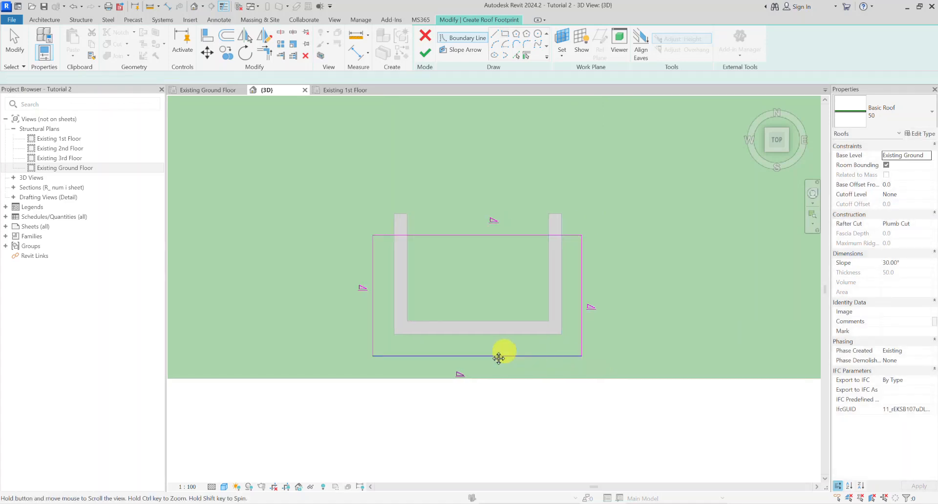
Step: Turn off the slope definition for the front and rear boundary lines of the roof sketch
{"action": "middle_click_drag", "start_coordinate": [537, 352], "coordinate": [478, 356]}
{"action": "key", "text": "Escape"}
{"action": "left_click", "coordinate": [466, 240], "text": "ctrl"}
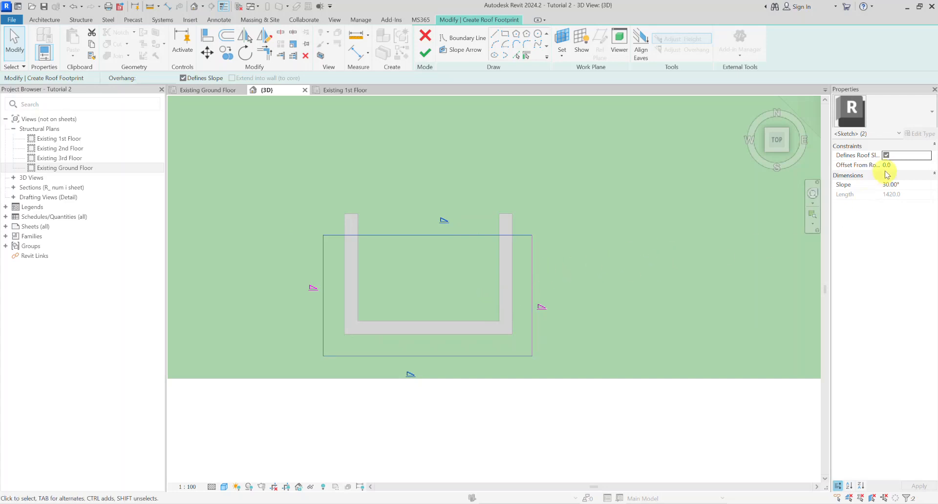
{"action": "left_click", "coordinate": [483, 283]}
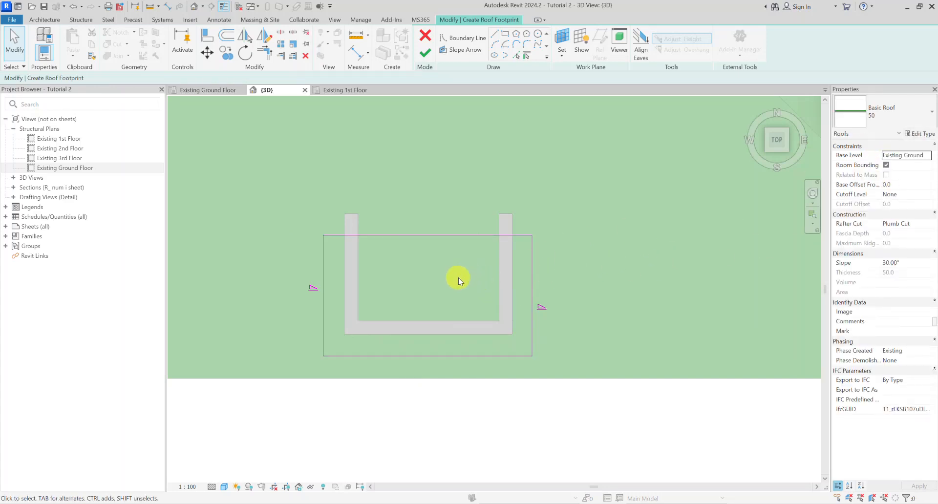
Step: Move the rear boundary line to 500 mm from the front line and finish the roof footprint
{"action": "left_click", "coordinate": [429, 239]}
{"action": "mouse_move", "coordinate": [459, 237]}
{"action": "left_mouse_down"}
{"action": "mouse_move", "coordinate": [458, 295]}
{"action": "mouse_move", "coordinate": [459, 284]}
{"action": "left_mouse_up"}
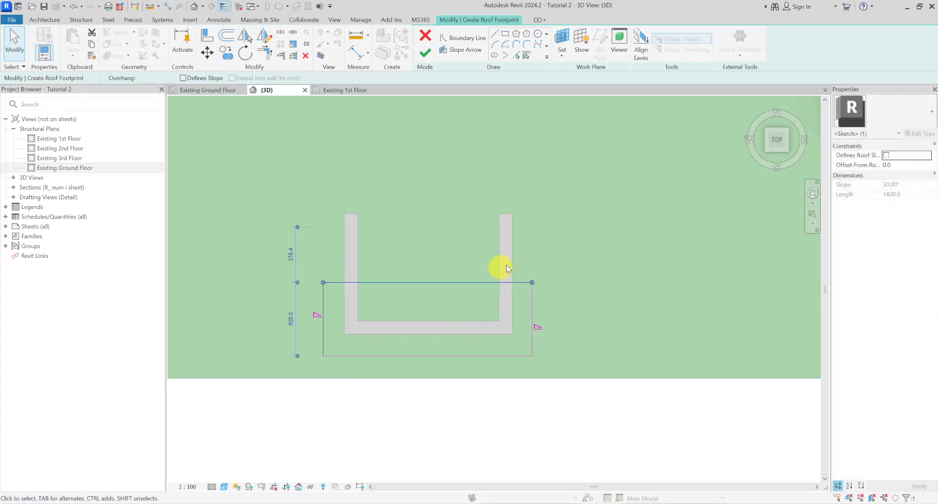
{"action": "left_click", "coordinate": [425, 52]}
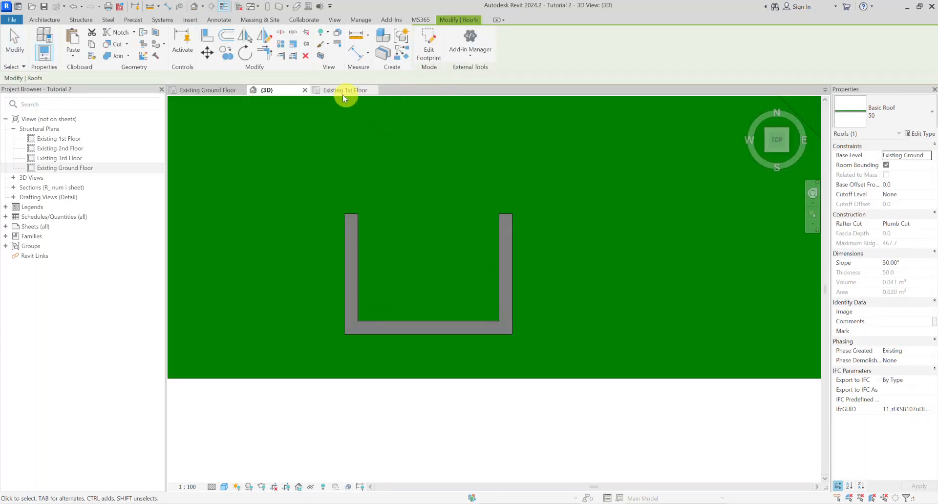
Step: Set the new dormer roof's base level to Existing 1st Floor and return to the 3D view
{"action": "left_click", "coordinate": [342, 93]}
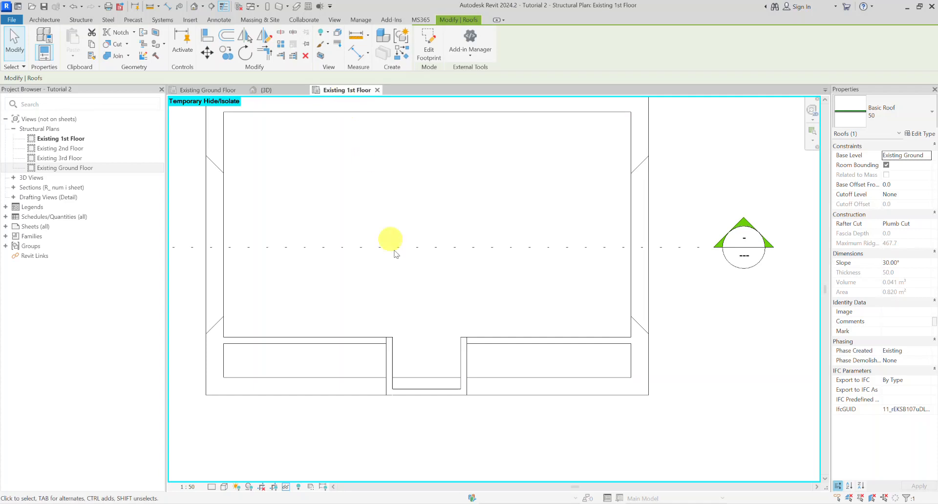
{"action": "left_click", "coordinate": [209, 90]}
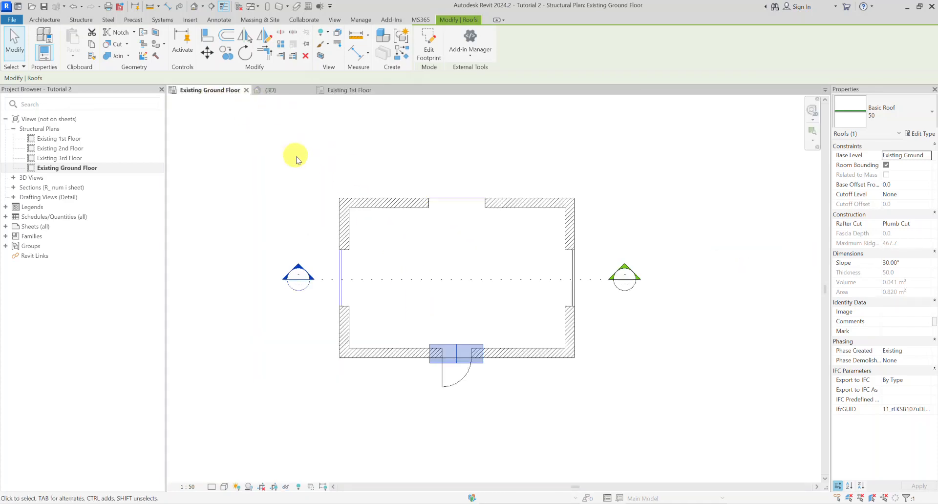
{"action": "left_click", "coordinate": [927, 156]}
{"action": "left_click", "coordinate": [899, 182]}
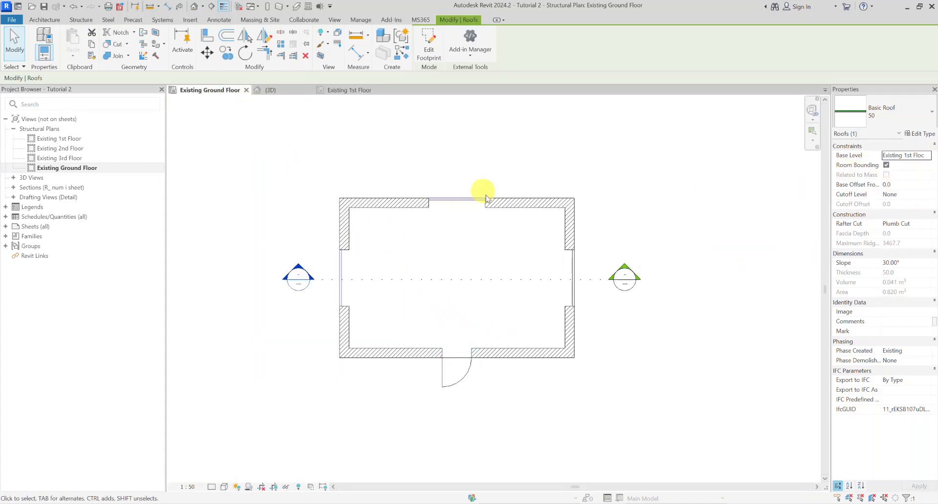
{"action": "left_click", "coordinate": [287, 91]}
{"action": "left_click", "coordinate": [373, 233]}
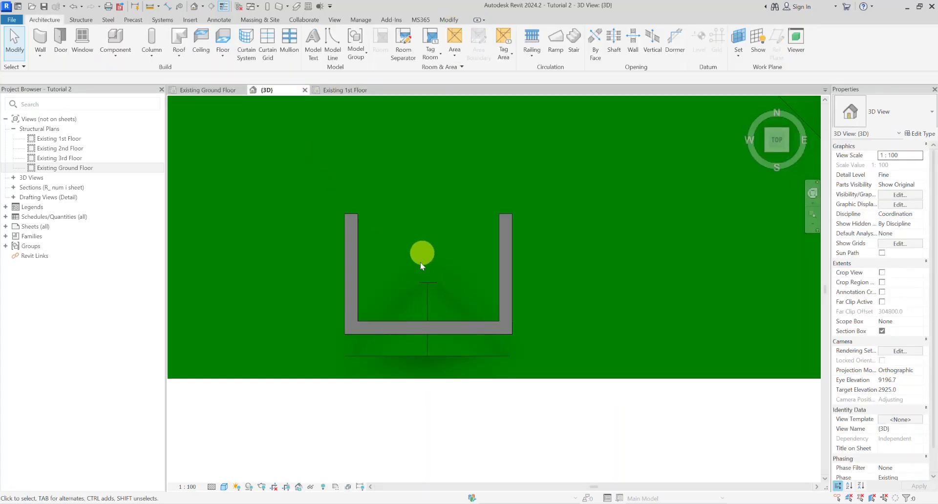
Step: Raise the dormer roof by increasing its base offset from the level
{"action": "left_click", "coordinate": [423, 340]}
{"action": "middle_click_drag", "start_coordinate": [496, 348], "coordinate": [650, 185], "text": "shift"}
{"action": "left_click", "coordinate": [780, 147]}
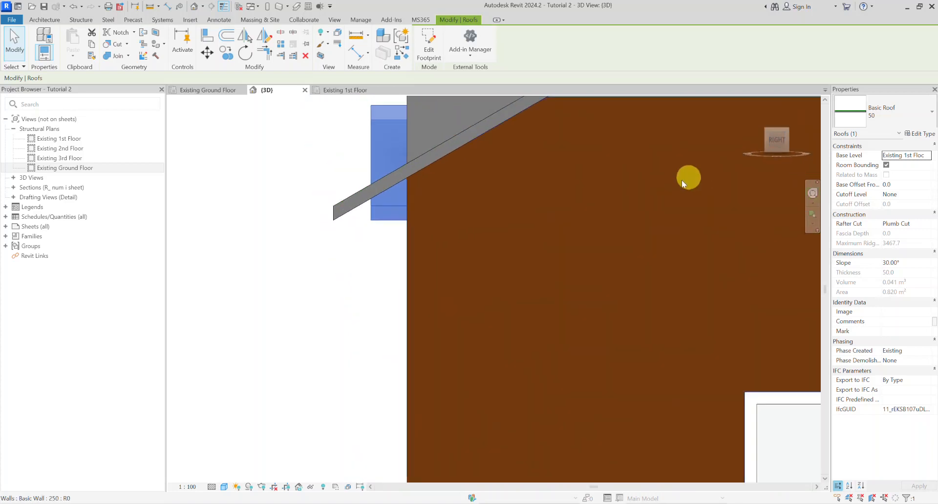
{"action": "middle_click_drag", "start_coordinate": [499, 279], "coordinate": [444, 291], "text": "shift"}
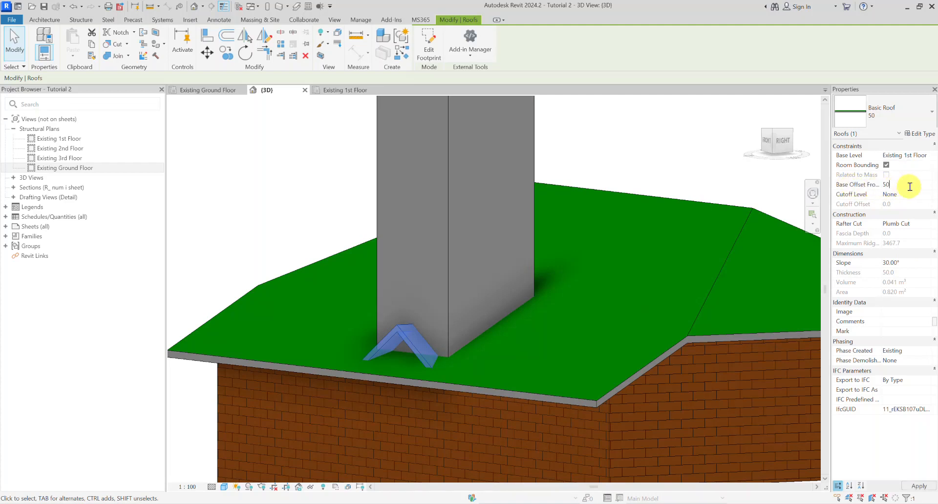
{"action": "key", "text": "Return"}
{"action": "middle_click_drag", "start_coordinate": [406, 312], "coordinate": [398, 368], "text": "shift"}
{"action": "left_click", "coordinate": [496, 320]}
Step: Temporarily hide the three dormer walls so only the dormer roof remains above the main roof
{"action": "scroll", "coordinate": [468, 345], "scroll_direction": "up", "scroll_amount": 4}
{"action": "middle_click_drag", "start_coordinate": [511, 323], "coordinate": [508, 298], "text": "shift"}
{"action": "scroll", "coordinate": [511, 328], "scroll_direction": "down", "scroll_amount": 4}
{"action": "left_click", "coordinate": [493, 233]}
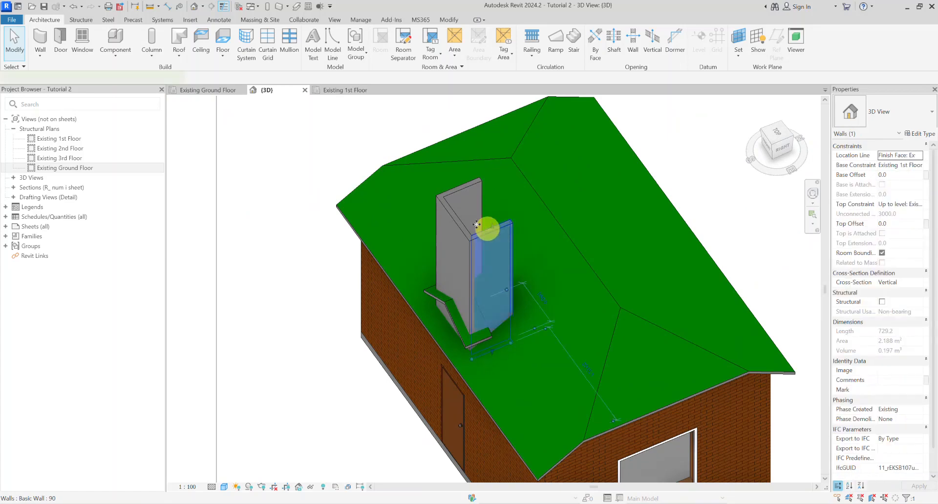
{"action": "left_click", "coordinate": [461, 220], "text": "ctrl"}
{"action": "left_click", "coordinate": [462, 192], "text": "ctrl"}
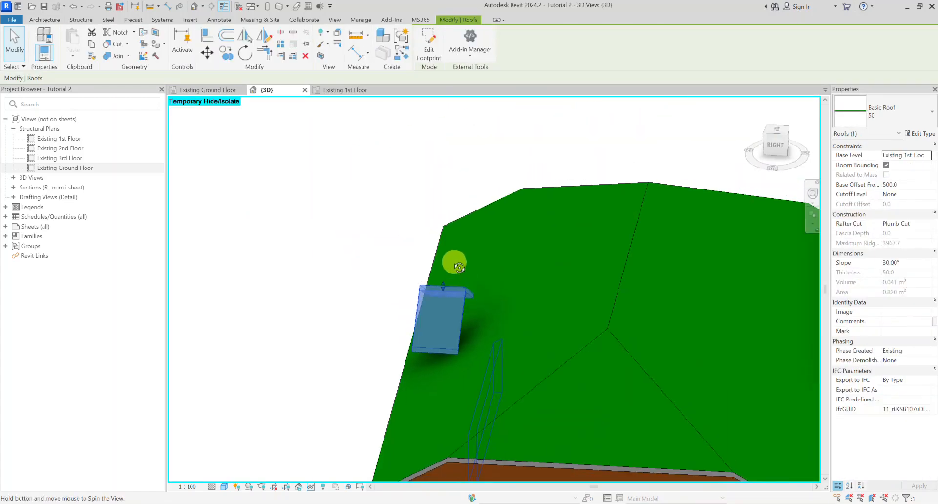
{"action": "middle_click_drag", "start_coordinate": [456, 267], "coordinate": [494, 262], "text": "shift"}
{"action": "key", "text": "Escape"}
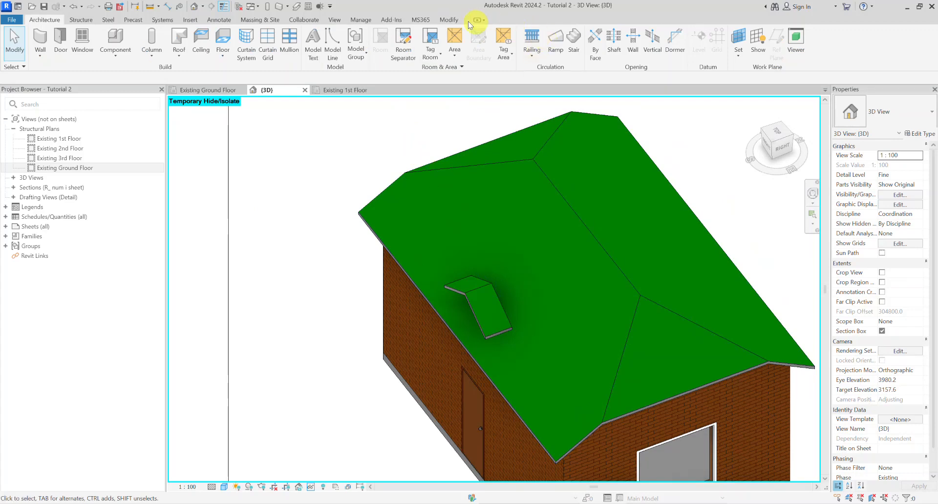
Step: Use Join/Unjoin Roof to extend the dormer roof's rear edge into the main roof surface
{"action": "left_click", "coordinate": [449, 20]}
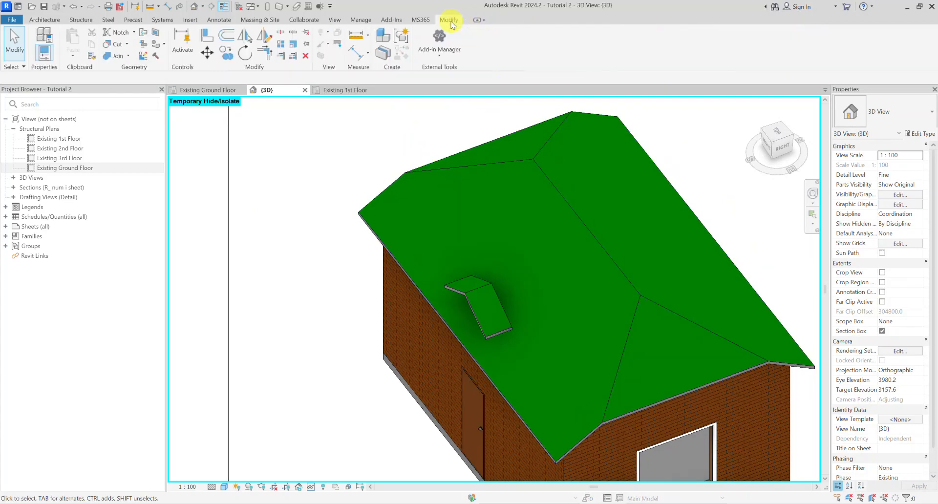
{"action": "left_click", "coordinate": [144, 33]}
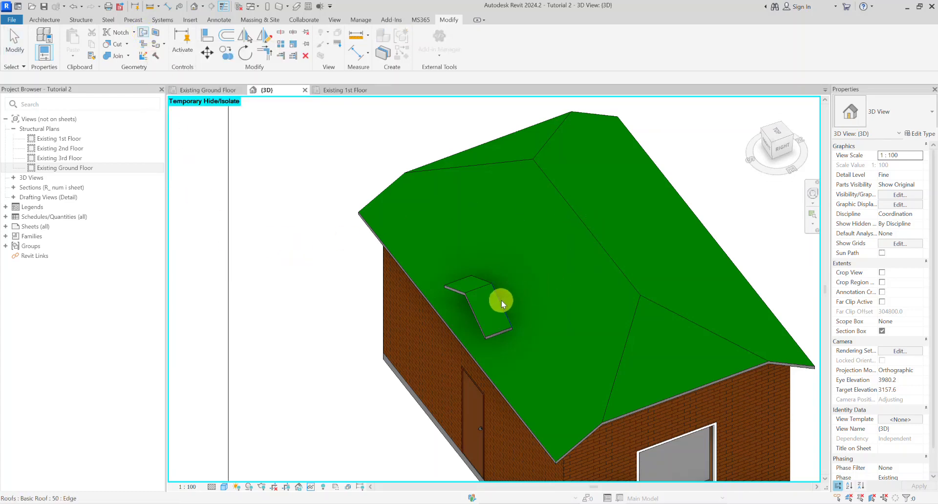
{"action": "left_click", "coordinate": [612, 263]}
{"action": "scroll", "coordinate": [538, 250], "scroll_direction": "up", "scroll_amount": 1}
{"action": "middle_click_drag", "start_coordinate": [538, 250], "coordinate": [506, 271], "text": "shift"}
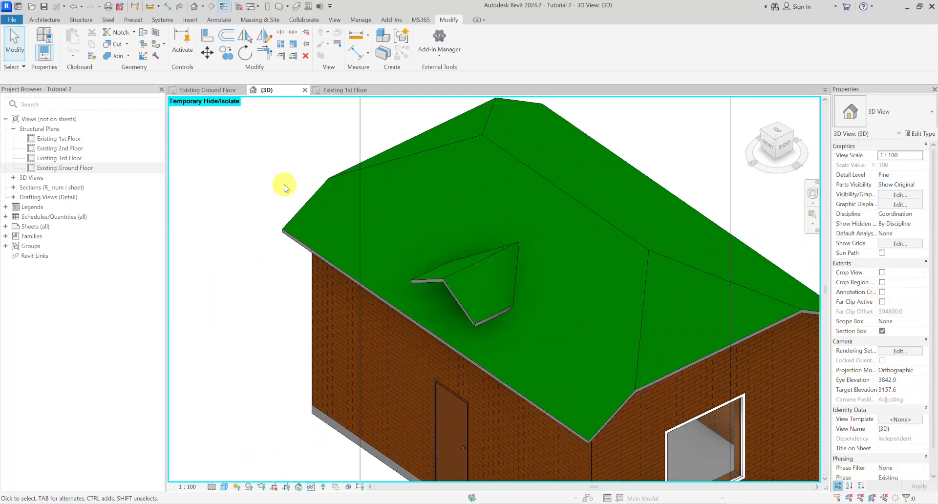
Step: Restore the temporarily hidden elements and attach the tops of the three dormer walls to the dormer roof
{"action": "key", "text": "h"}
{"action": "key", "text": "r"}
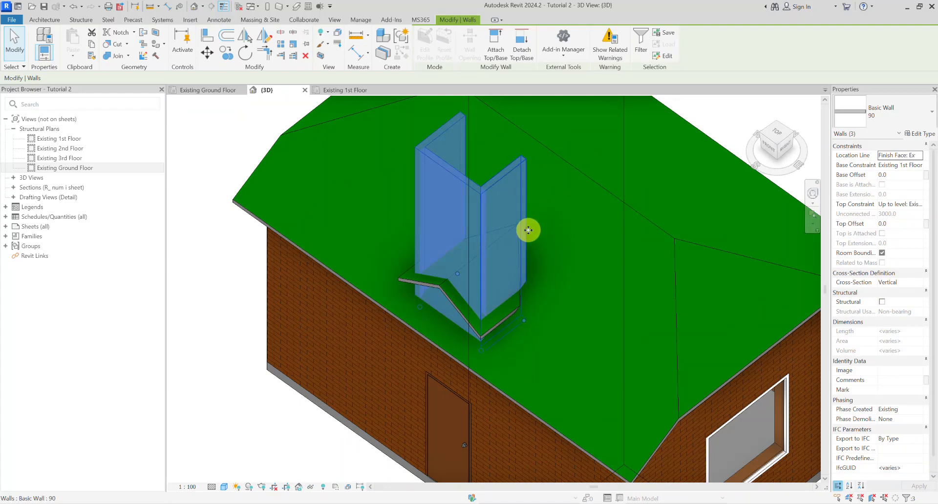
{"action": "left_click", "coordinate": [501, 54]}
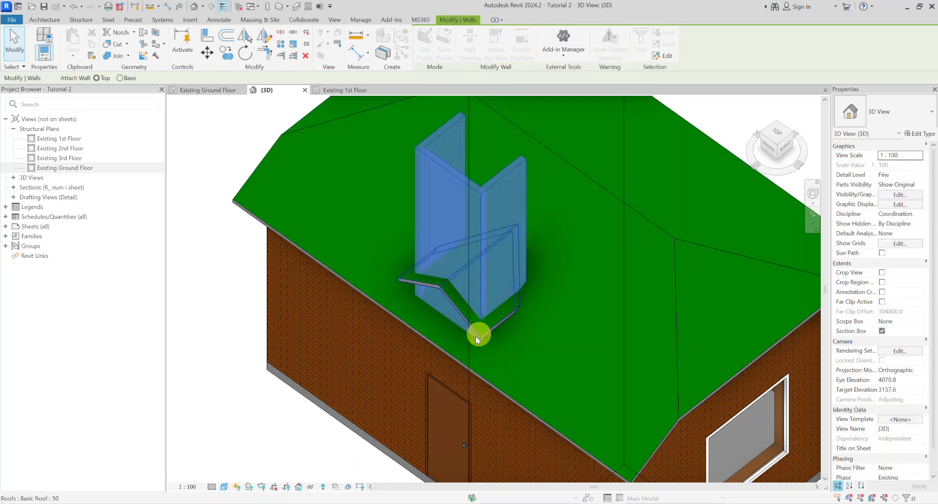
{"action": "left_click", "coordinate": [455, 303]}
Step: Remove the ends of the two dormer side walls that stick up through the main roof behind the dormer roof
{"action": "middle_click_drag", "start_coordinate": [497, 305], "coordinate": [570, 409], "text": "shift"}
{"action": "left_click", "coordinate": [778, 149]}
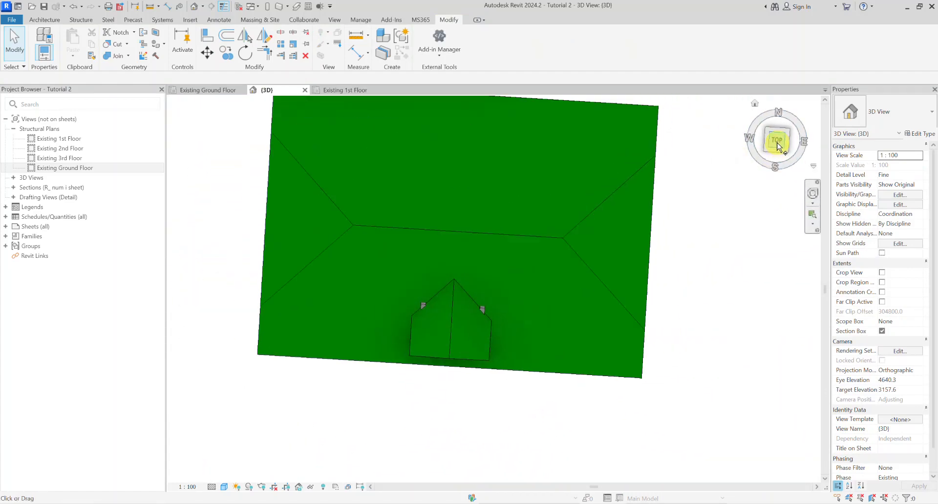
{"action": "scroll", "coordinate": [503, 337], "scroll_direction": "up", "scroll_amount": 5}
{"action": "scroll", "coordinate": [500, 338], "scroll_direction": "up", "scroll_amount": 2}
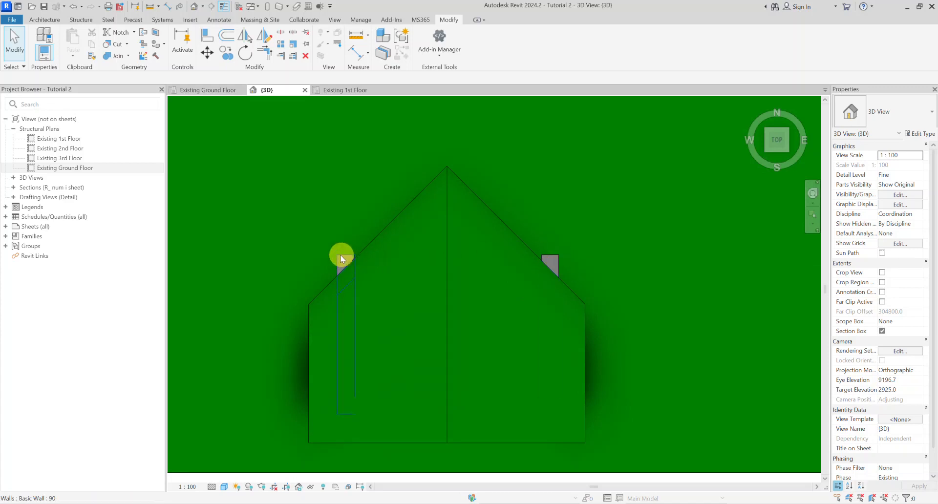
{"action": "left_click", "coordinate": [340, 257]}
{"action": "scroll", "coordinate": [344, 272], "scroll_direction": "up", "scroll_amount": 3}
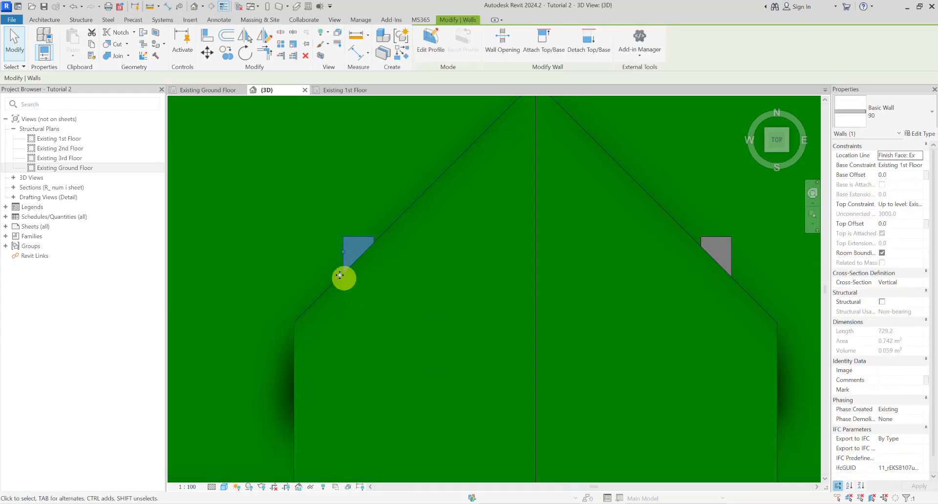
{"action": "scroll", "coordinate": [382, 257], "scroll_direction": "down", "scroll_amount": 5}
{"action": "middle_click_drag", "start_coordinate": [382, 259], "coordinate": [503, 176], "text": "shift"}
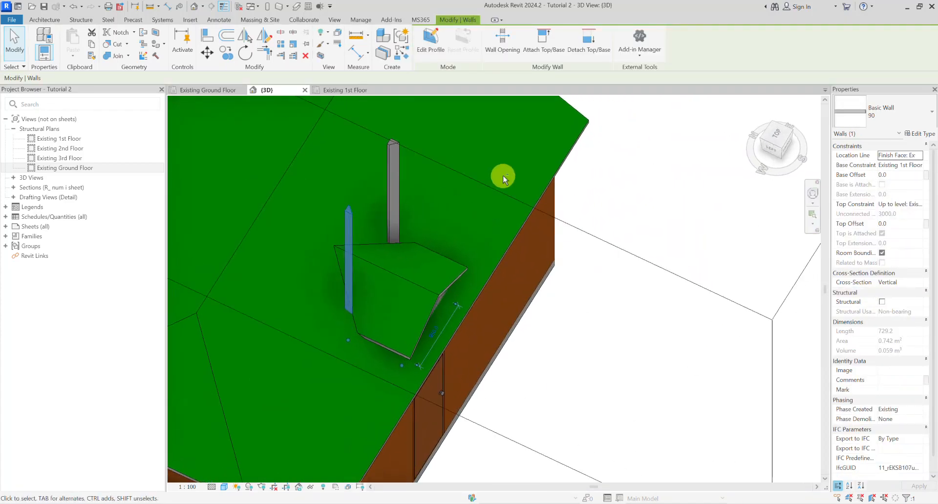
{"action": "middle_click_drag", "start_coordinate": [459, 240], "coordinate": [324, 319], "text": "shift"}
{"action": "key", "text": "Escape"}
{"action": "middle_click_drag", "start_coordinate": [485, 274], "coordinate": [578, 260], "text": "shift"}
Step: Temporarily hide the dormer's front wall to examine the inside of the dormer, and restore its visibility
{"action": "left_click", "coordinate": [573, 315]}
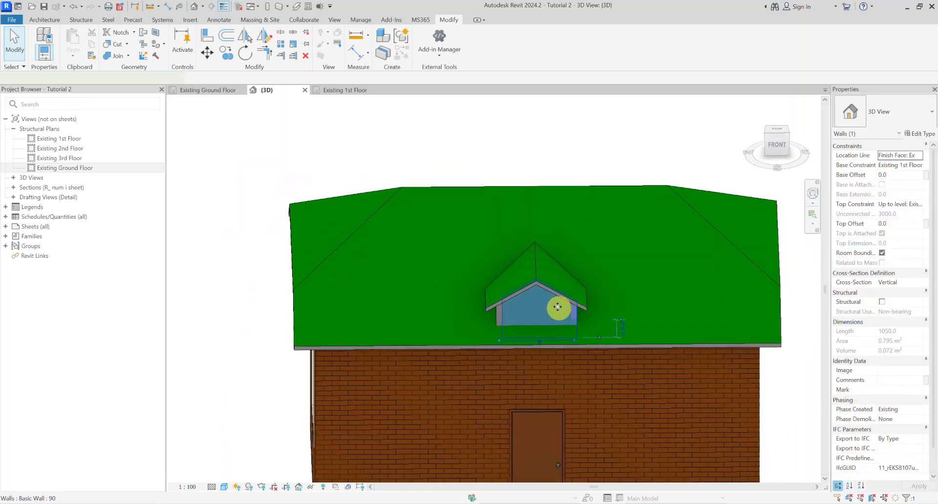
{"action": "scroll", "coordinate": [566, 313], "scroll_direction": "up", "scroll_amount": 5}
{"action": "middle_click_drag", "start_coordinate": [561, 311], "coordinate": [558, 263], "text": "shift"}
{"action": "key", "text": "h"}
{"action": "key", "text": "h"}
{"action": "scroll", "coordinate": [513, 305], "scroll_direction": "up", "scroll_amount": 3}
{"action": "middle_click_drag", "start_coordinate": [433, 356], "coordinate": [572, 266], "text": "shift"}
{"action": "key", "text": "h"}
{"action": "key", "text": "r"}
{"action": "scroll", "coordinate": [544, 346], "scroll_direction": "down", "scroll_amount": 2}
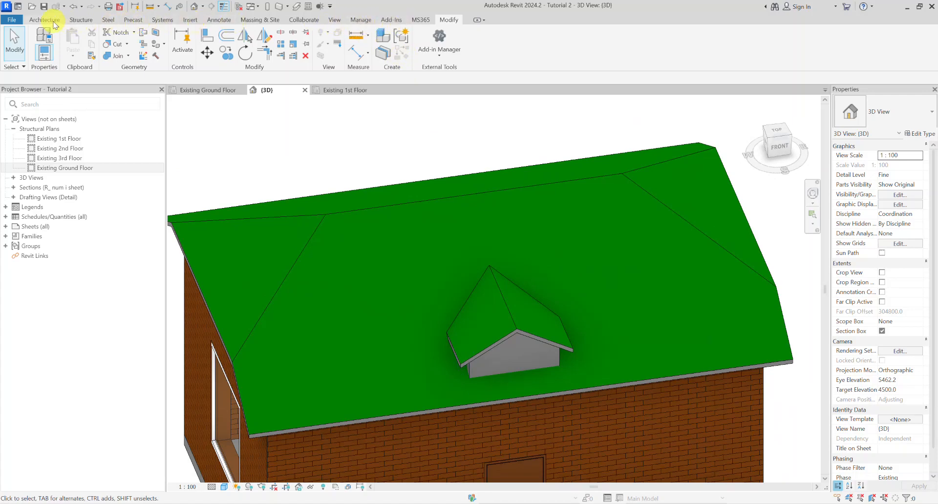
Step: Start a Dormer Opening on the main roof and pick the dormer roof as the first boundary of the opening
{"action": "left_click", "coordinate": [54, 23]}
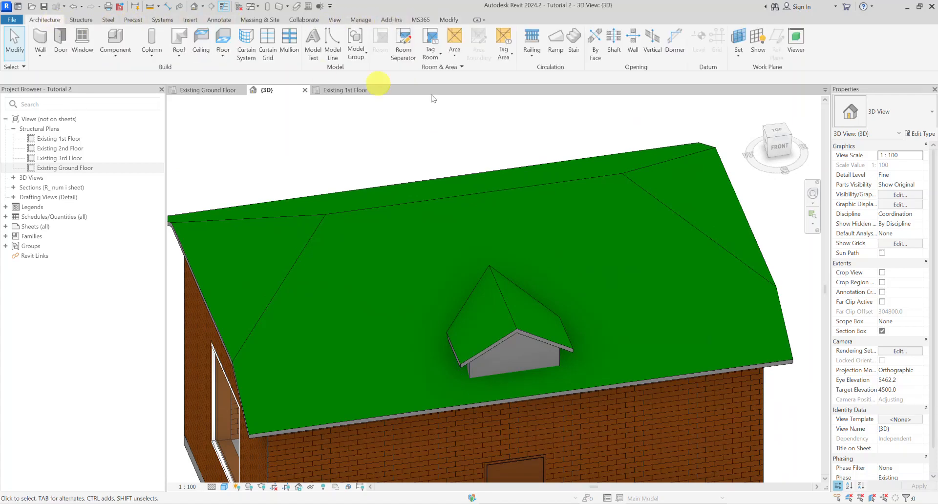
{"action": "left_click", "coordinate": [674, 52]}
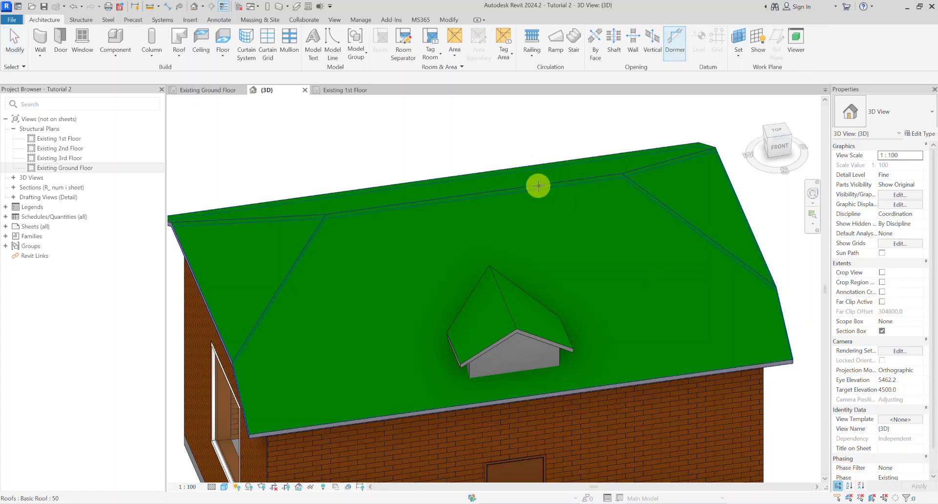
{"action": "left_click", "coordinate": [539, 186]}
{"action": "scroll", "coordinate": [548, 136], "scroll_direction": "down", "scroll_amount": 3}
{"action": "mouse_move", "coordinate": [551, 134]}
{"action": "middle_mouse_down", "text": "shift"}
{"action": "mouse_move", "coordinate": [536, 155]}
{"action": "mouse_move", "coordinate": [566, 172]}
{"action": "mouse_move", "coordinate": [538, 220]}
{"action": "mouse_move", "coordinate": [554, 219]}
{"action": "mouse_move", "coordinate": [522, 247]}
{"action": "middle_mouse_up", "text": "shift"}
{"action": "scroll", "coordinate": [596, 195], "scroll_direction": "up", "scroll_amount": 4}
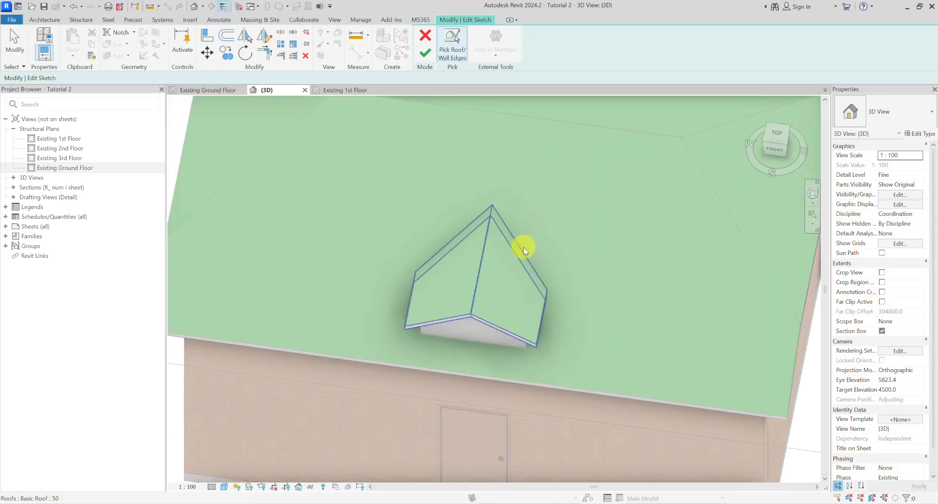
{"action": "left_click", "coordinate": [522, 247]}
Step: Add the inside faces of the dormer's front wall and one side wall to the opening boundary
{"action": "middle_click_drag", "start_coordinate": [603, 269], "coordinate": [600, 214], "text": "shift"}
{"action": "mouse_move", "coordinate": [579, 254]}
{"action": "middle_mouse_down", "text": "shift"}
{"action": "mouse_move", "coordinate": [654, 243]}
{"action": "mouse_move", "coordinate": [571, 203]}
{"action": "mouse_move", "coordinate": [540, 204]}
{"action": "middle_mouse_up", "text": "shift"}
{"action": "scroll", "coordinate": [533, 317], "scroll_direction": "up", "scroll_amount": 2}
{"action": "middle_click_drag", "start_coordinate": [533, 318], "coordinate": [511, 278], "text": "shift"}
{"action": "left_click", "coordinate": [479, 320]}
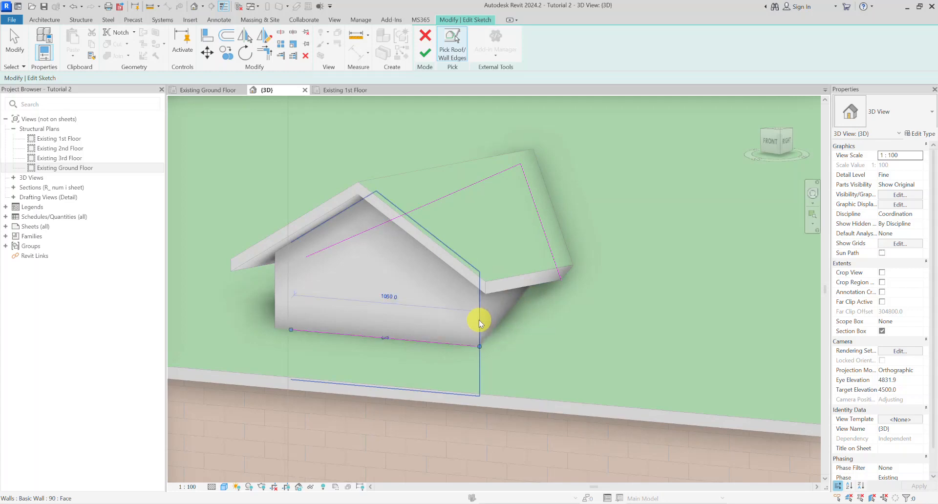
{"action": "middle_click_drag", "start_coordinate": [485, 325], "coordinate": [406, 313], "text": "shift"}
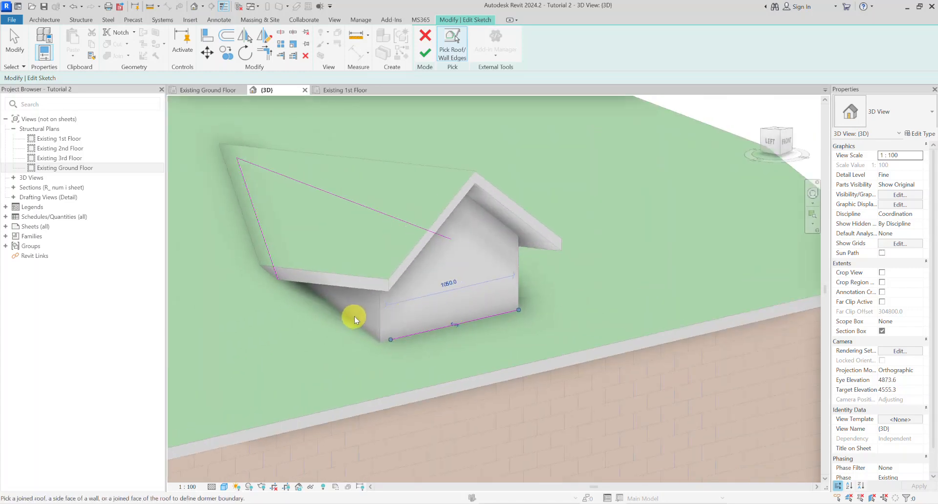
{"action": "middle_click_drag", "start_coordinate": [379, 310], "coordinate": [340, 287], "text": "shift"}
Step: In plan orientation, trim the side wall line to the sloping roof line and to the front wall line to form closed corners
{"action": "left_click", "coordinate": [776, 131]}
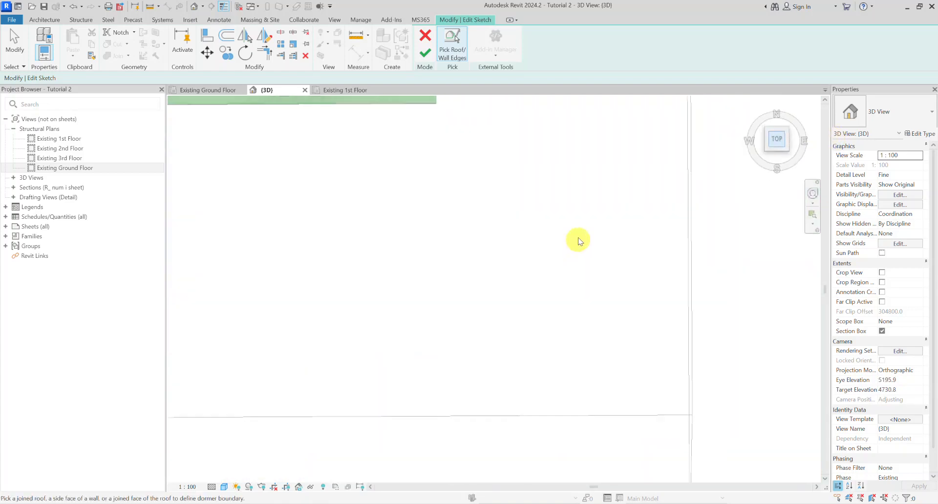
{"action": "scroll", "coordinate": [488, 371], "scroll_direction": "up", "scroll_amount": 6}
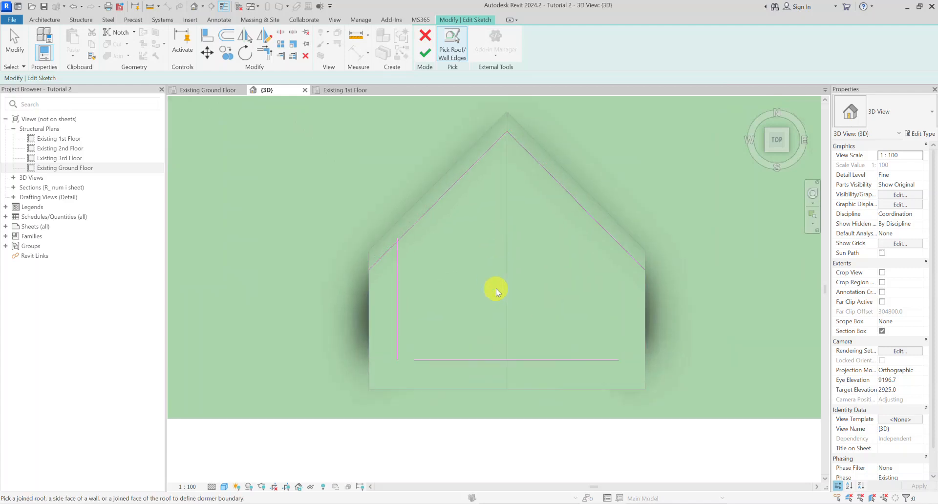
{"action": "key", "text": "t"}
{"action": "key", "text": "r"}
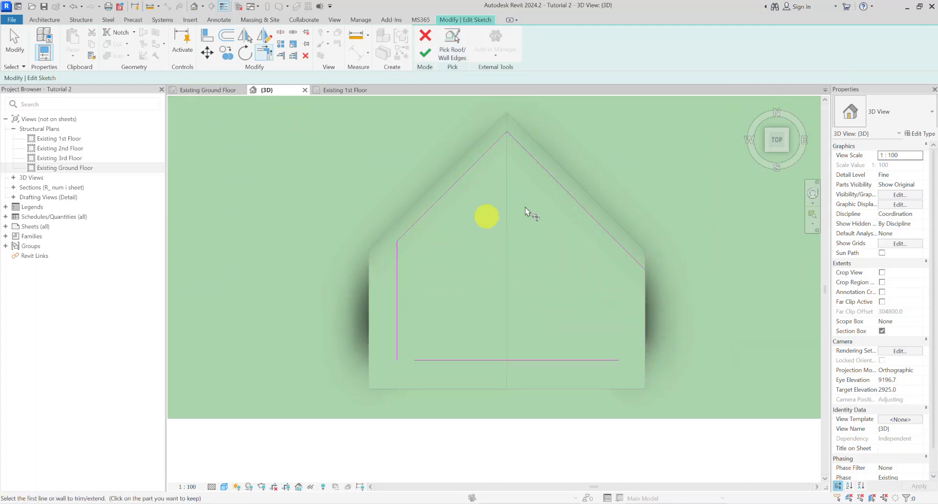
{"action": "left_click", "coordinate": [397, 332]}
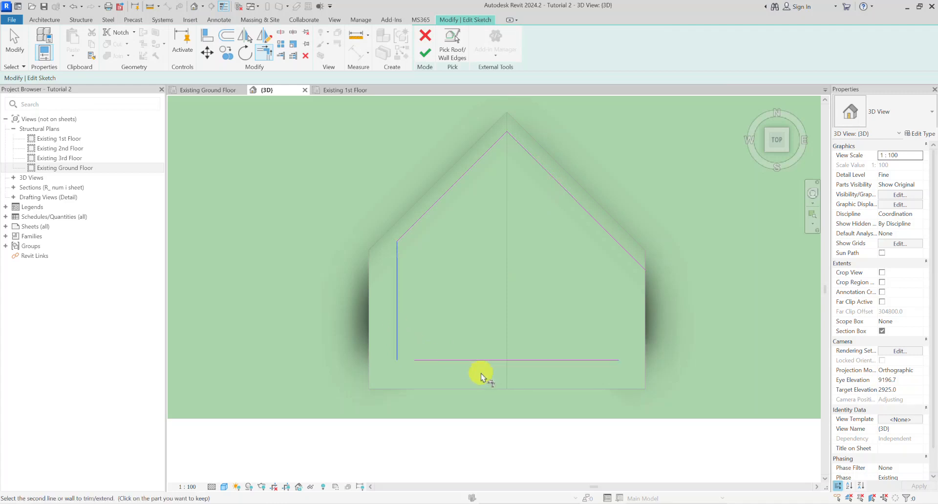
{"action": "left_click", "coordinate": [453, 365]}
{"action": "key", "text": "Escape"}
Step: Copy the side wall boundary line to the opposite end of the front wall line
{"action": "left_click", "coordinate": [402, 293]}
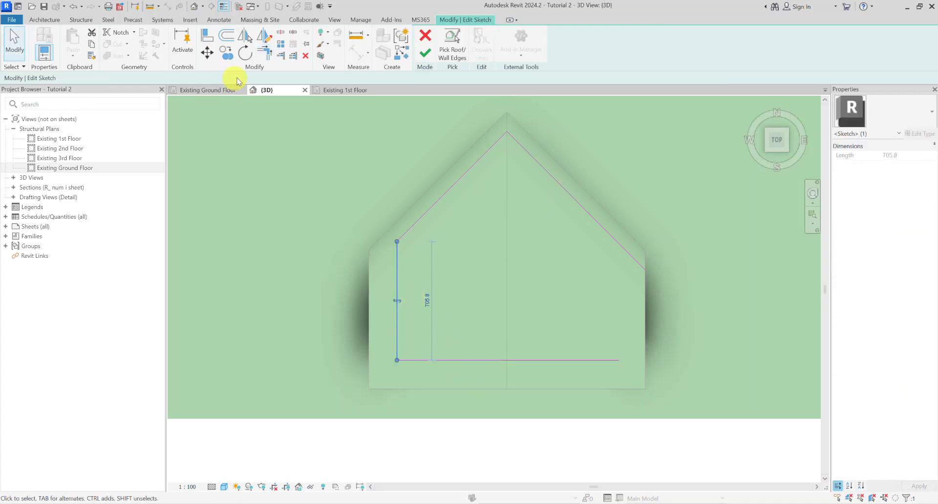
{"action": "left_click", "coordinate": [230, 57]}
{"action": "left_click", "coordinate": [618, 263]}
{"action": "key", "text": "Escape"}
{"action": "key", "text": "Escape"}
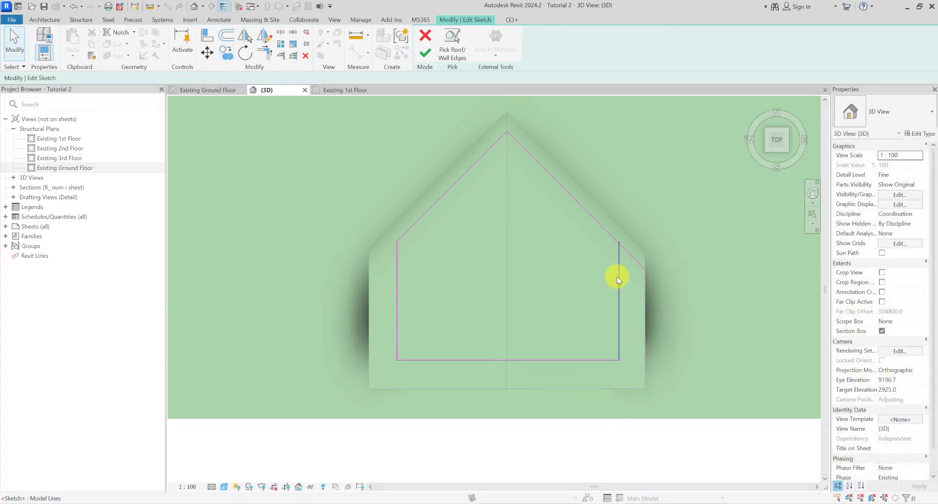
Step: Trim the copied side line to the adjoining boundary lines to close the loop, and finish the dormer opening sketch
{"action": "left_click", "coordinate": [597, 221]}
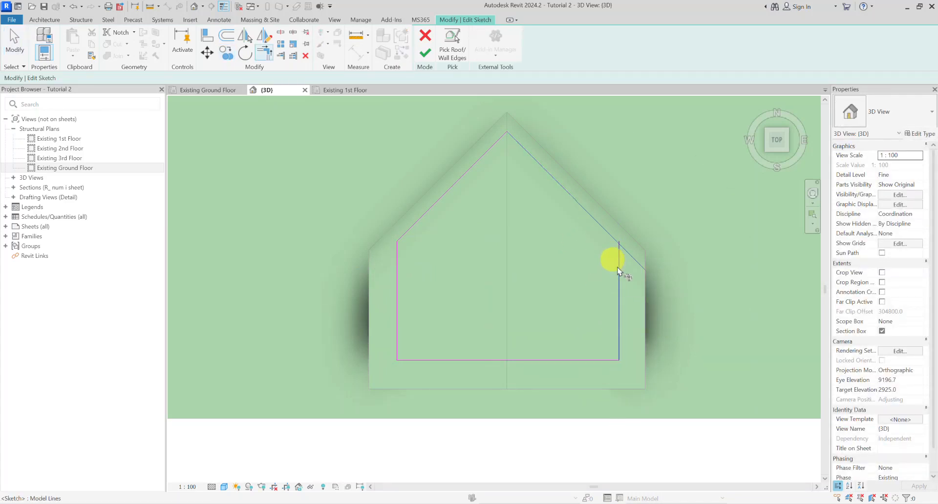
{"action": "left_click", "coordinate": [605, 359]}
{"action": "key", "text": "Escape"}
{"action": "scroll", "coordinate": [613, 314], "scroll_direction": "down", "scroll_amount": 1}
{"action": "middle_click_drag", "start_coordinate": [613, 313], "coordinate": [542, 181], "text": "shift"}
{"action": "mouse_move", "coordinate": [461, 201]}
{"action": "middle_mouse_down", "text": "shift"}
{"action": "mouse_move", "coordinate": [488, 209]}
{"action": "mouse_move", "coordinate": [553, 140]}
{"action": "mouse_move", "coordinate": [545, 259]}
{"action": "mouse_move", "coordinate": [611, 240]}
{"action": "mouse_move", "coordinate": [645, 243]}
{"action": "mouse_move", "coordinate": [601, 238]}
{"action": "mouse_move", "coordinate": [579, 269]}
{"action": "mouse_move", "coordinate": [511, 315]}
{"action": "mouse_move", "coordinate": [527, 358]}
{"action": "mouse_move", "coordinate": [503, 340]}
{"action": "middle_mouse_up", "text": "shift"}
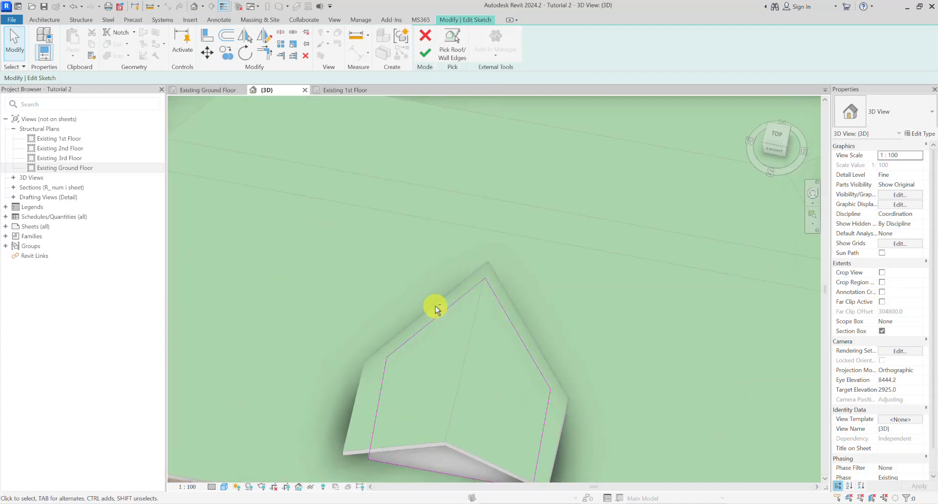
{"action": "left_click", "coordinate": [776, 134]}
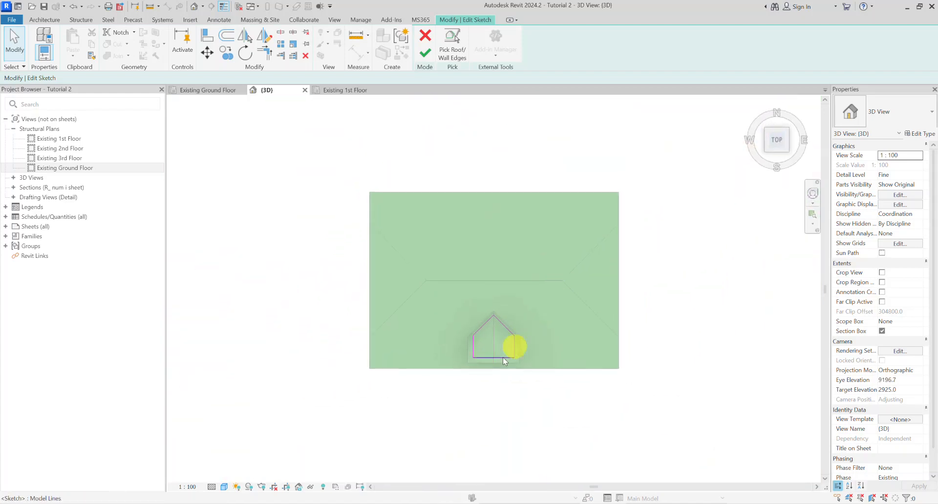
{"action": "scroll", "coordinate": [486, 356], "scroll_direction": "up", "scroll_amount": 5}
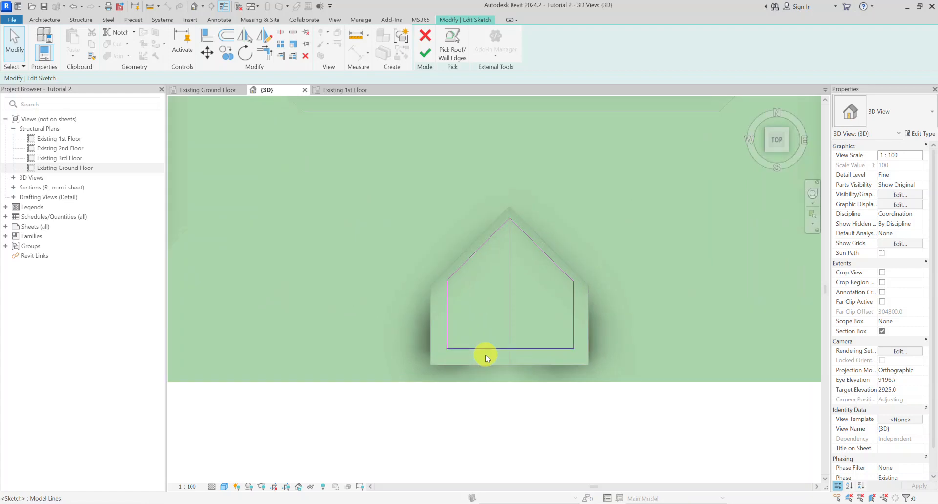
{"action": "left_click", "coordinate": [425, 52]}
Step: Temporarily hide the element obstructing the view to examine the dormer opening cut in the main roof, and restore its visibility
{"action": "mouse_move", "coordinate": [484, 234]}
{"action": "middle_mouse_down", "text": "shift"}
{"action": "mouse_move", "coordinate": [517, 212]}
{"action": "mouse_move", "coordinate": [506, 160]}
{"action": "mouse_move", "coordinate": [500, 225]}
{"action": "middle_mouse_up", "text": "shift"}
{"action": "scroll", "coordinate": [500, 226], "scroll_direction": "up", "scroll_amount": 4}
{"action": "middle_click_drag", "start_coordinate": [492, 266], "coordinate": [388, 206], "text": "shift"}
{"action": "left_click", "coordinate": [558, 184]}
{"action": "key", "text": "h"}
{"action": "scroll", "coordinate": [459, 194], "scroll_direction": "up", "scroll_amount": 6}
{"action": "scroll", "coordinate": [511, 224], "scroll_direction": "down", "scroll_amount": 4}
{"action": "scroll", "coordinate": [518, 258], "scroll_direction": "down", "scroll_amount": 1}
{"action": "key", "text": "h"}
{"action": "key", "text": "r"}
{"action": "scroll", "coordinate": [419, 247], "scroll_direction": "down", "scroll_amount": 3}
{"action": "scroll", "coordinate": [388, 206], "scroll_direction": "up", "scroll_amount": 2}
{"action": "scroll", "coordinate": [388, 206], "scroll_direction": "up", "scroll_amount": 2}
Step: Examine the completed dormer and its roof from the front and side of the house
{"action": "left_click", "coordinate": [408, 211]}
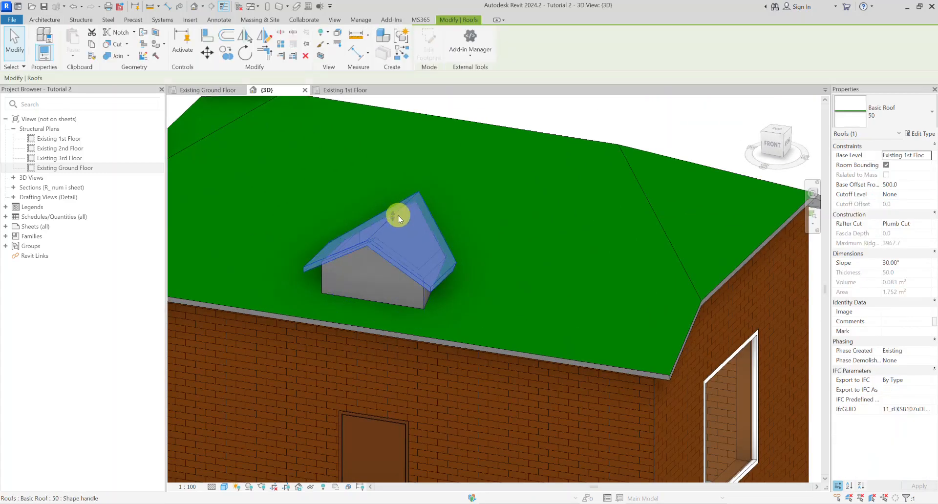
{"action": "key", "text": "Escape"}
{"action": "scroll", "coordinate": [484, 214], "scroll_direction": "down", "scroll_amount": 3}
{"action": "middle_click_drag", "start_coordinate": [483, 213], "coordinate": [552, 220], "text": "shift"}
{"action": "scroll", "coordinate": [552, 220], "scroll_direction": "down", "scroll_amount": 1}
{"action": "scroll", "coordinate": [452, 253], "scroll_direction": "up", "scroll_amount": 3}
{"action": "scroll", "coordinate": [585, 224], "scroll_direction": "down", "scroll_amount": 1}
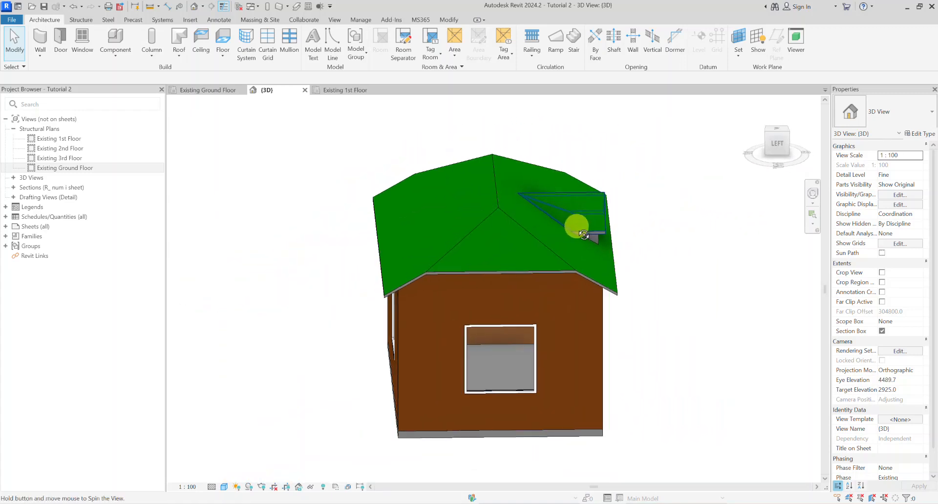